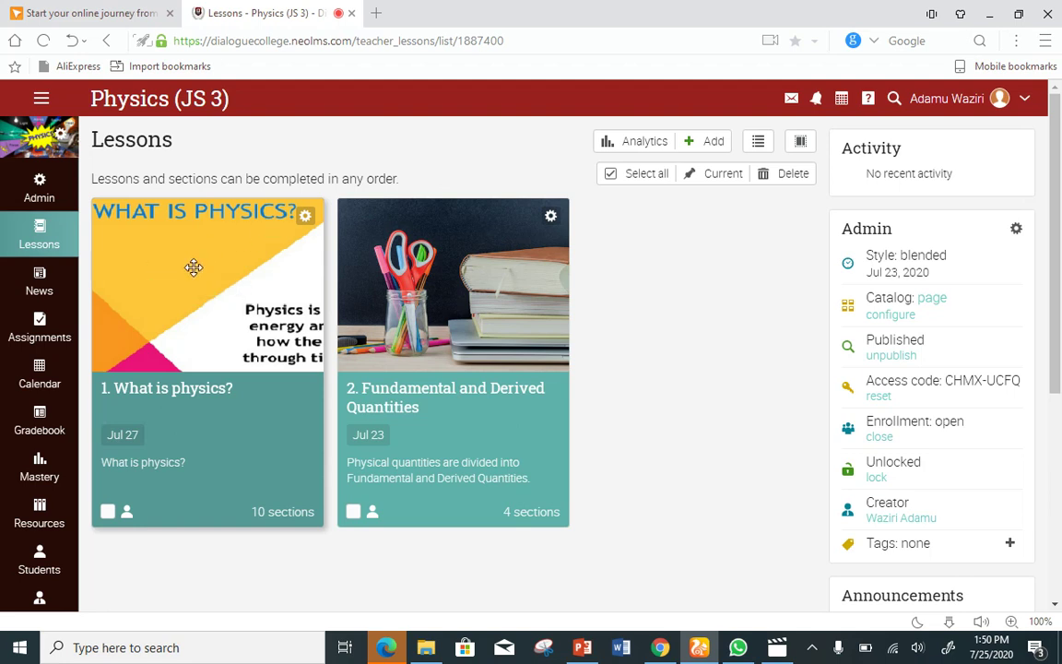
# Open the Fundamental quantities 1 section of the Fundamental and Derived Quantities lesson for editing
pyautogui.click(193, 269)
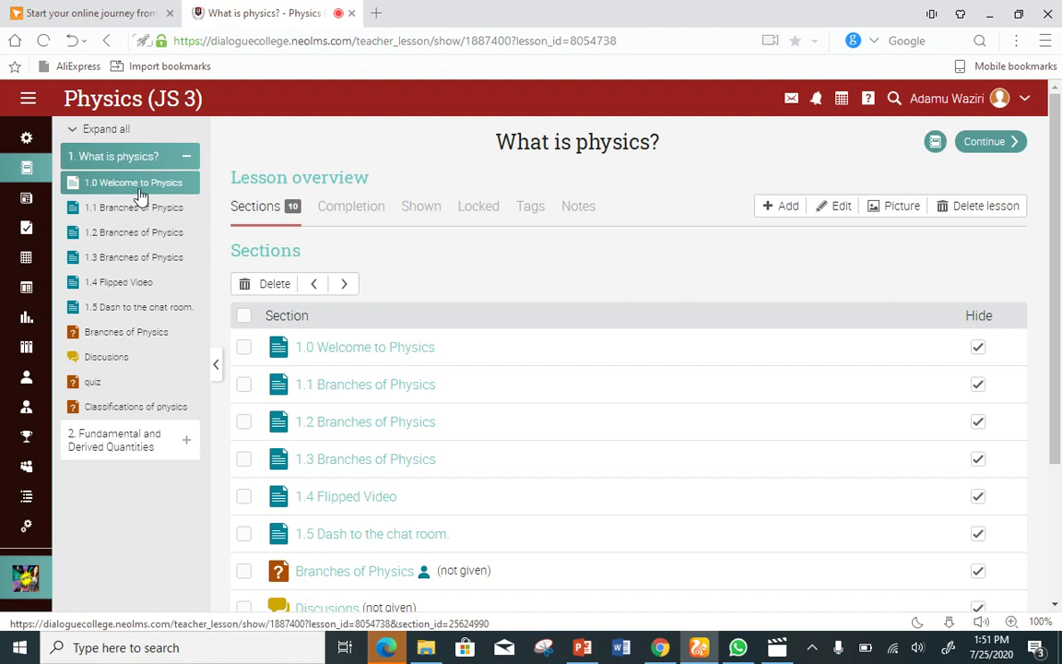
pyautogui.click(150, 445)
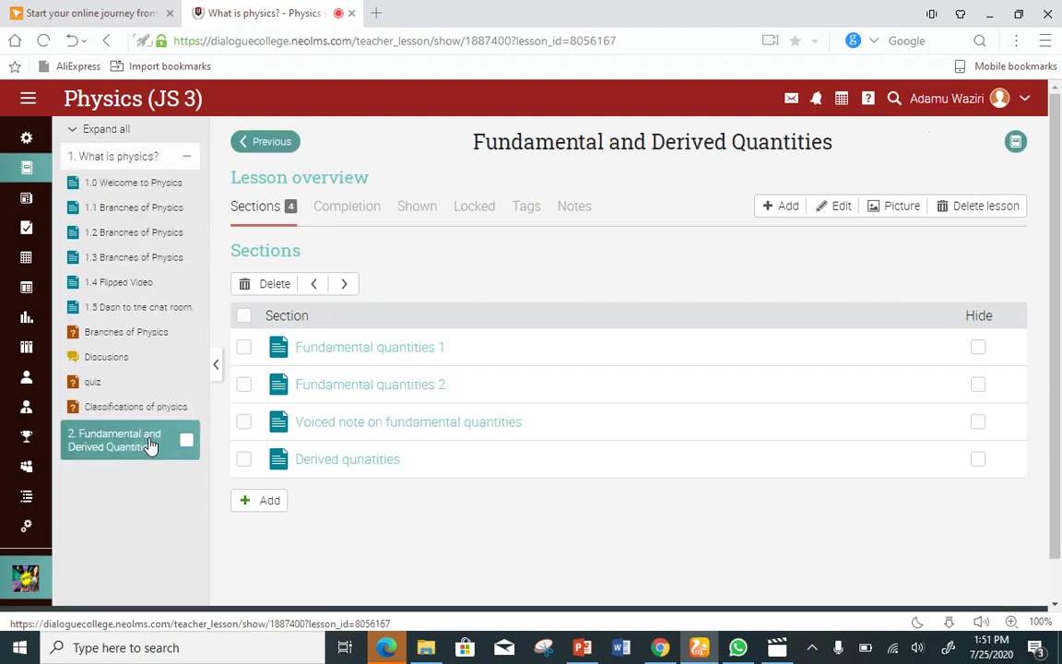
pyautogui.click(75, 130)
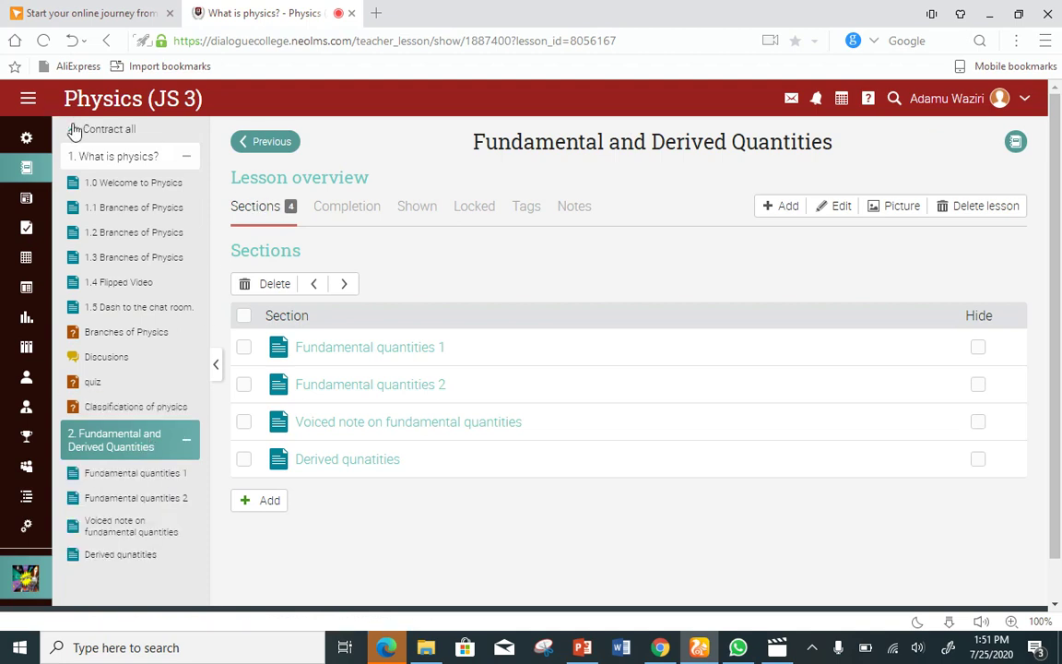
pyautogui.click(151, 475)
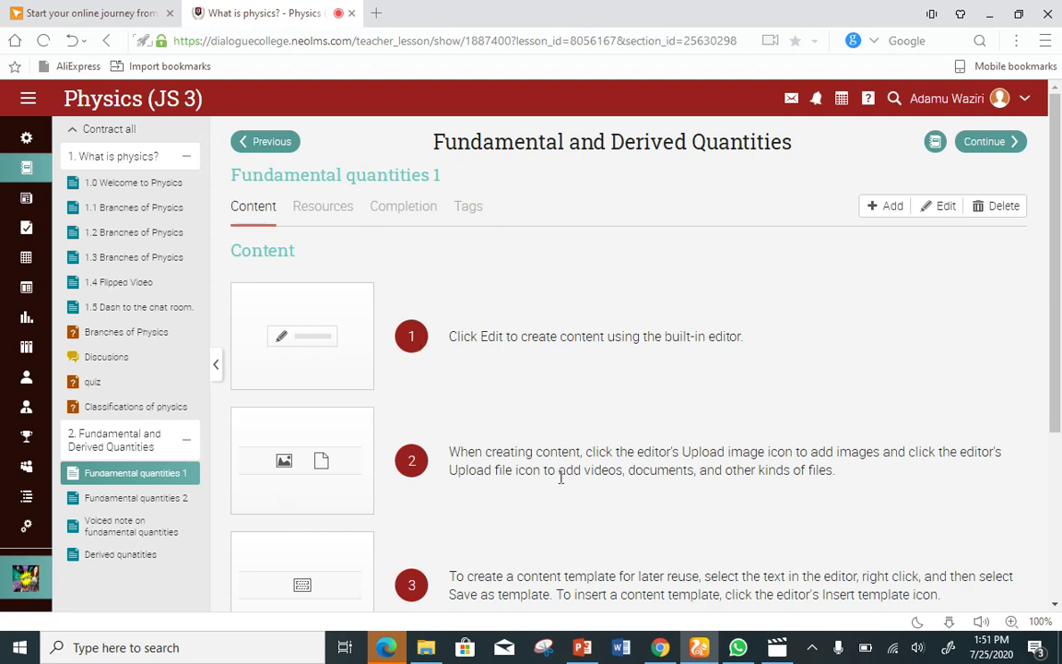
pyautogui.click(939, 208)
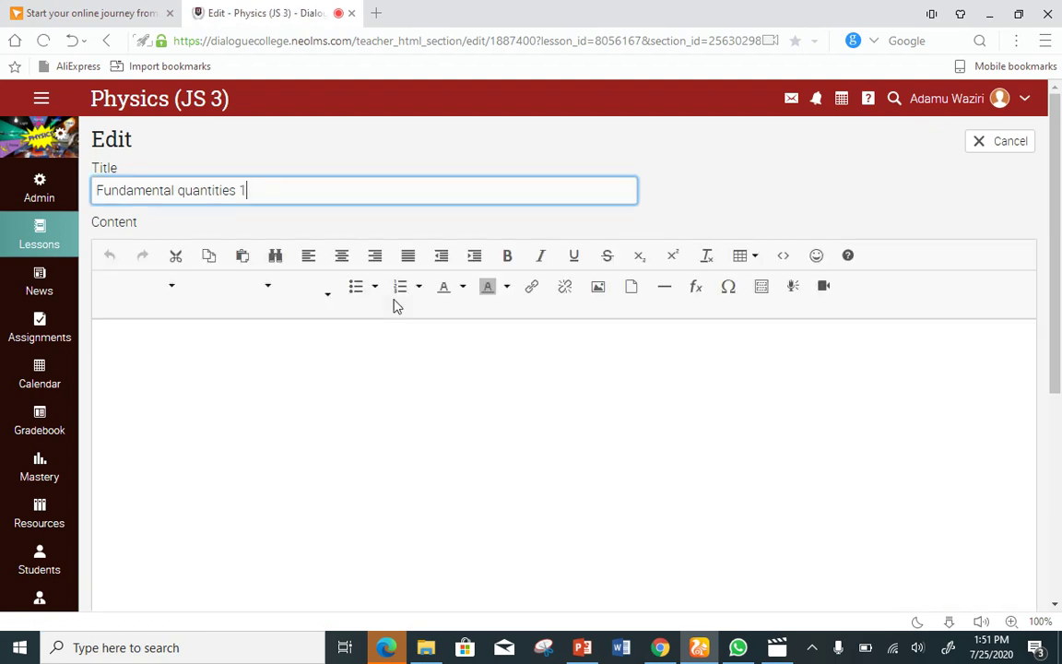
# Enter "The" as the first line of the section content and start a new line
pyautogui.click(213, 356)
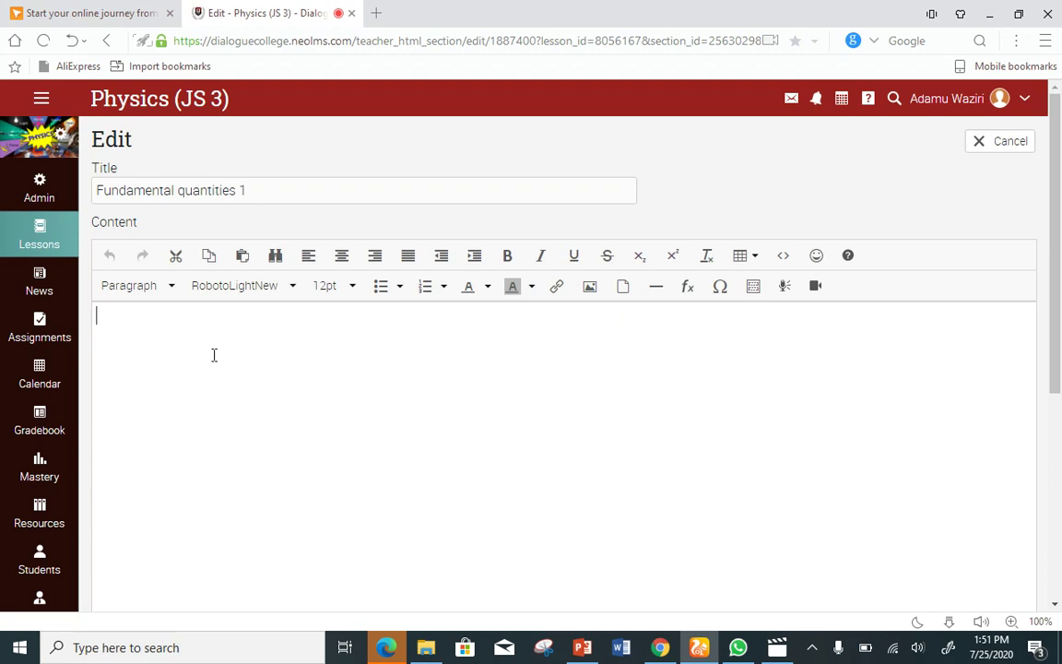
pyautogui.write('the')
pyautogui.press('BackSpace')
pyautogui.press('BackSpace')
pyautogui.press('BackSpace')
pyautogui.write('The s')
pyautogui.press('BackSpace')
pyautogui.press('Return')
# Examine the editor's available paragraph styles, fonts, font sizes and bullet list styles
pyautogui.click(172, 288)
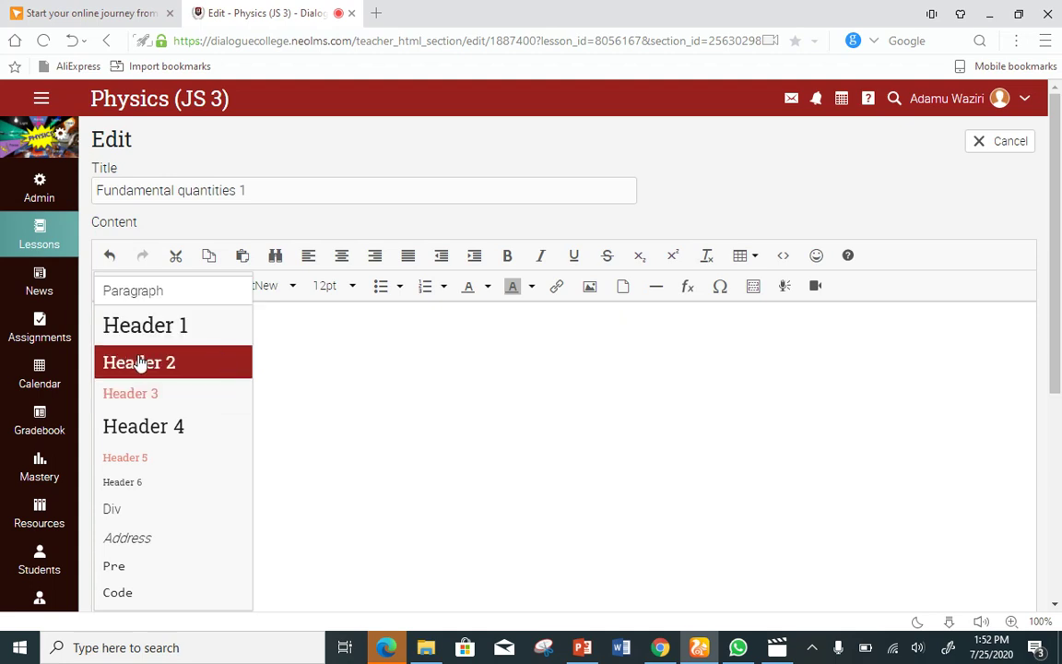
pyautogui.click(399, 385)
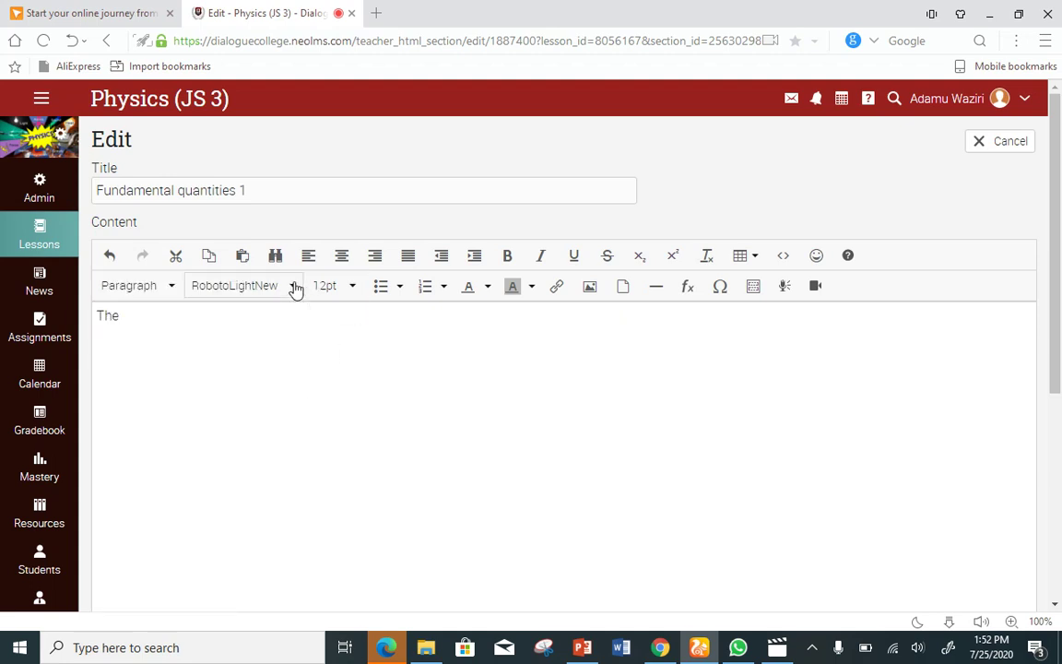
pyautogui.click(295, 288)
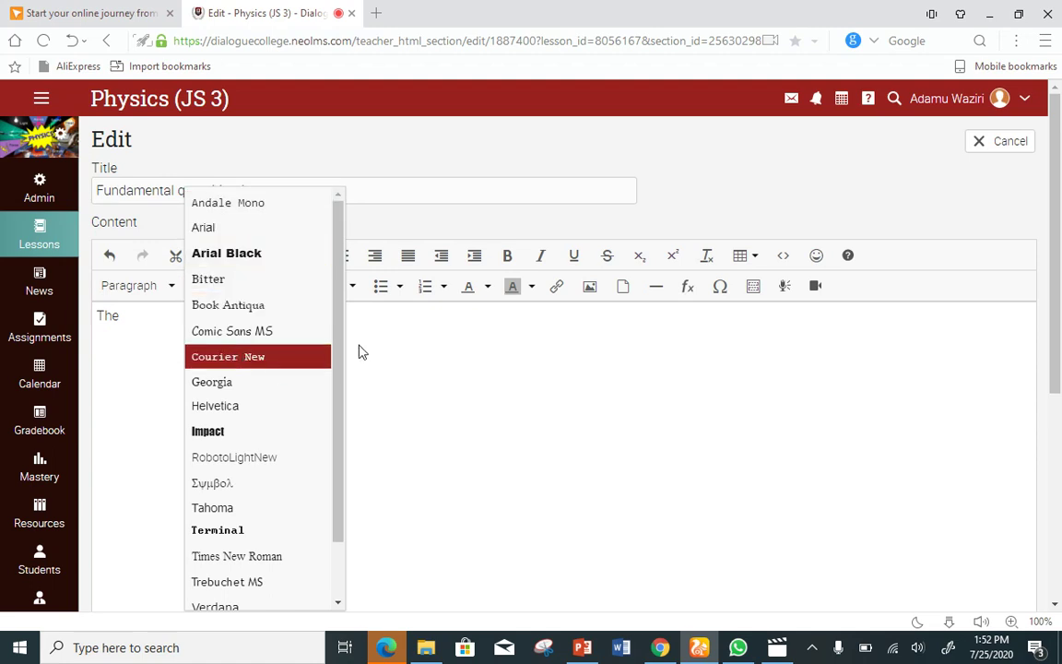
pyautogui.click(402, 338)
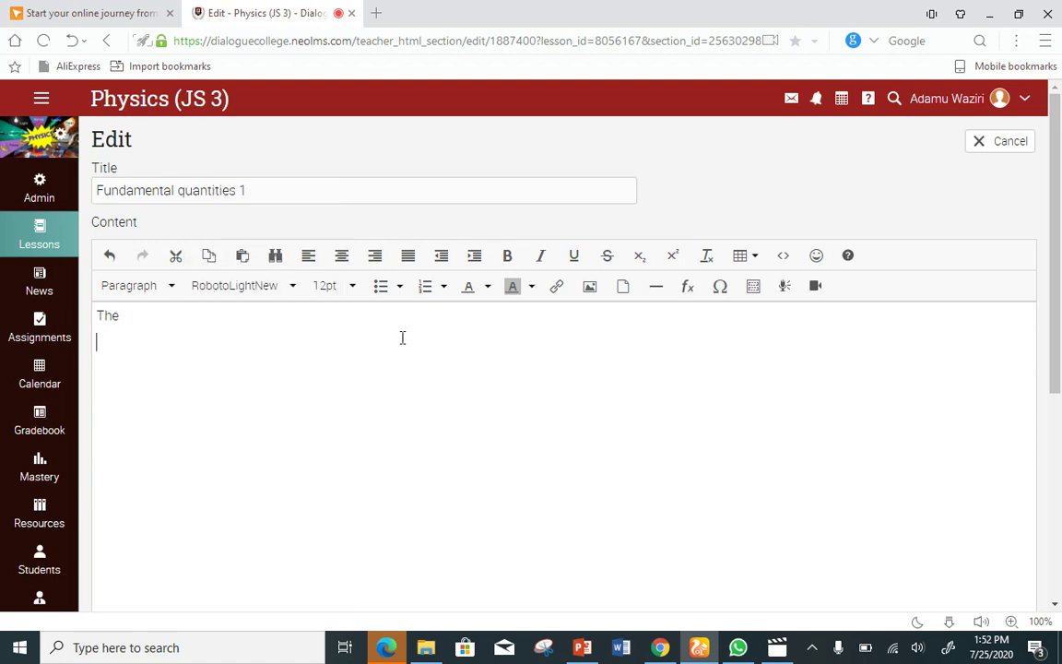
pyautogui.click(352, 287)
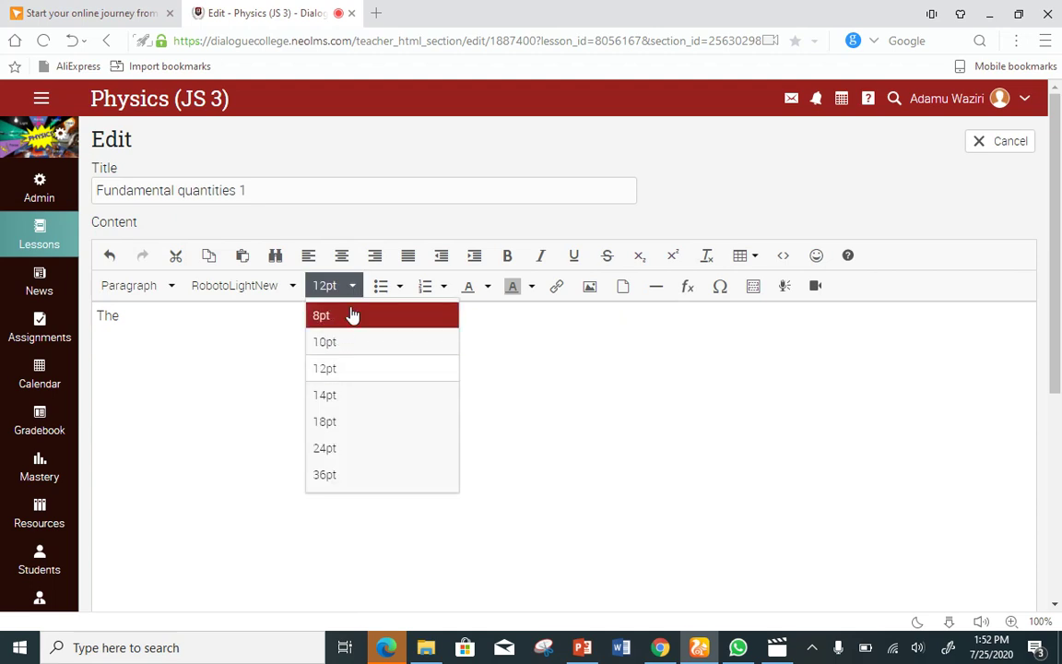
pyautogui.click(252, 395)
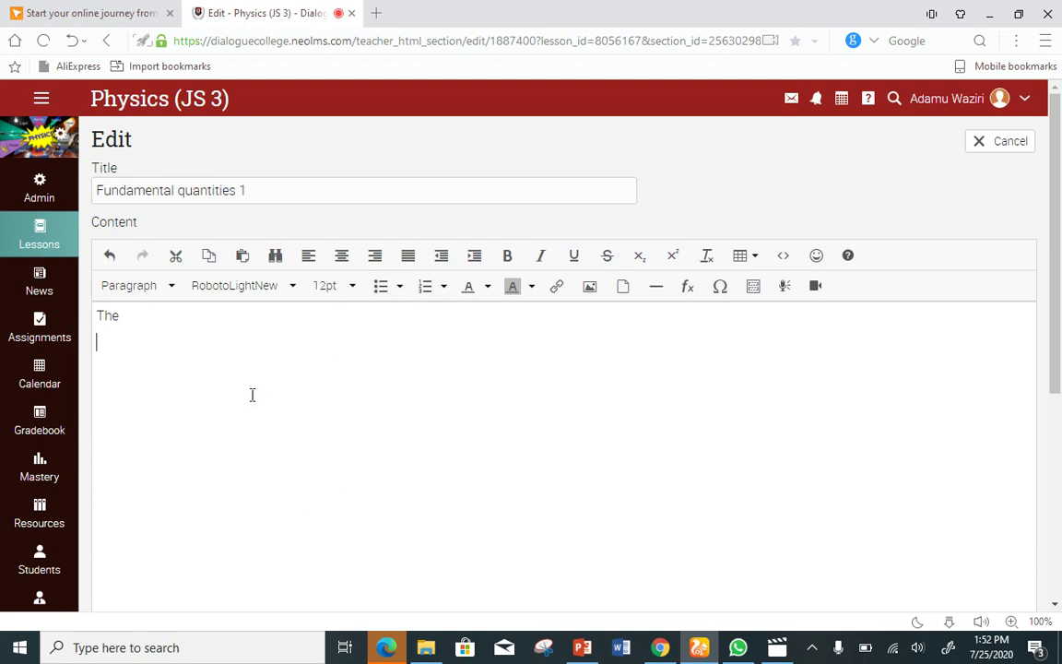
pyautogui.click(401, 287)
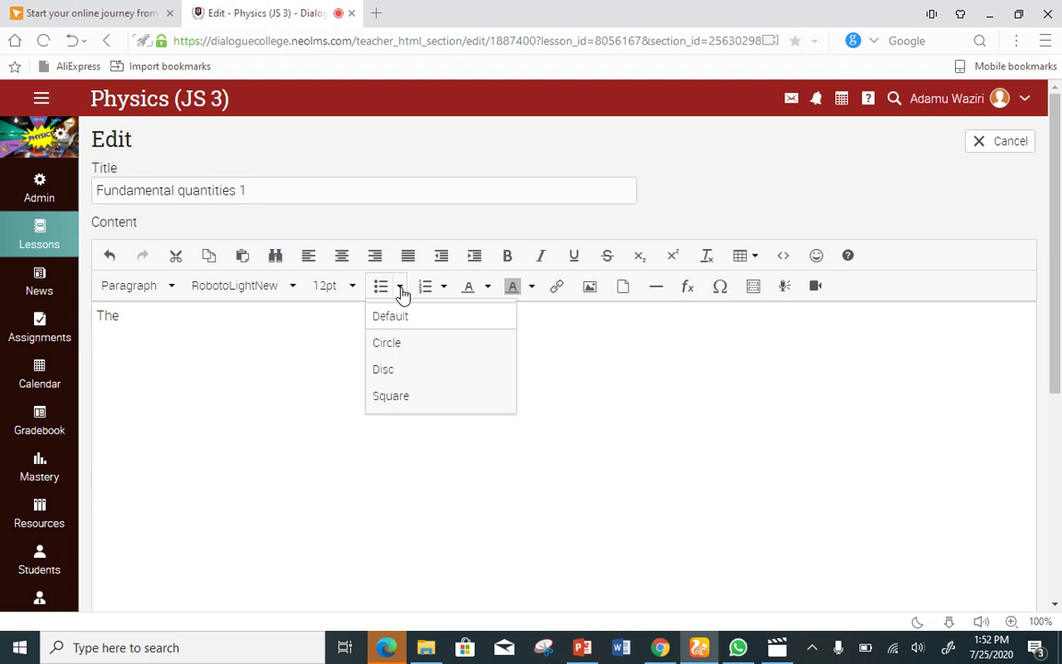
pyautogui.click(403, 292)
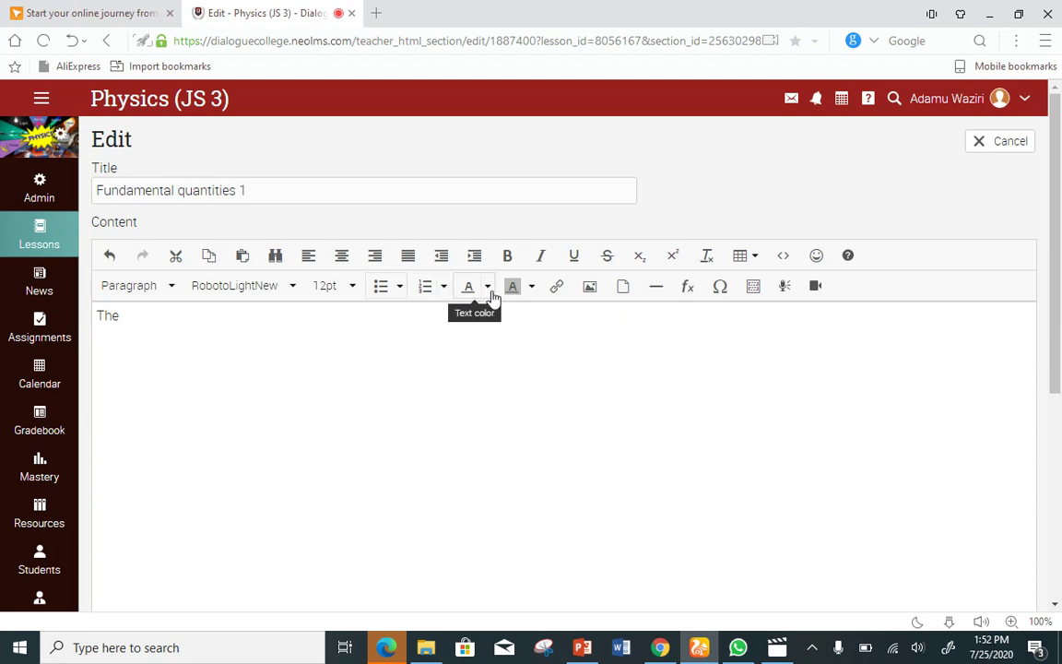
# Upload the physics 1 image from the Saved Pictures folder into the section content and select the inserted image
pyautogui.click(590, 288)
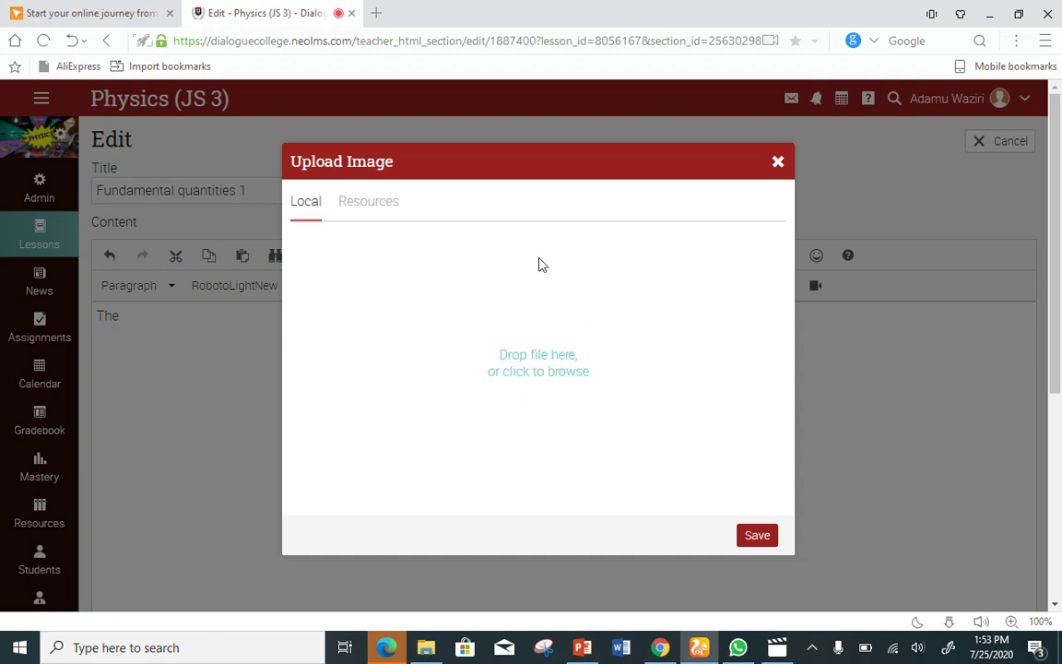
pyautogui.click(550, 358)
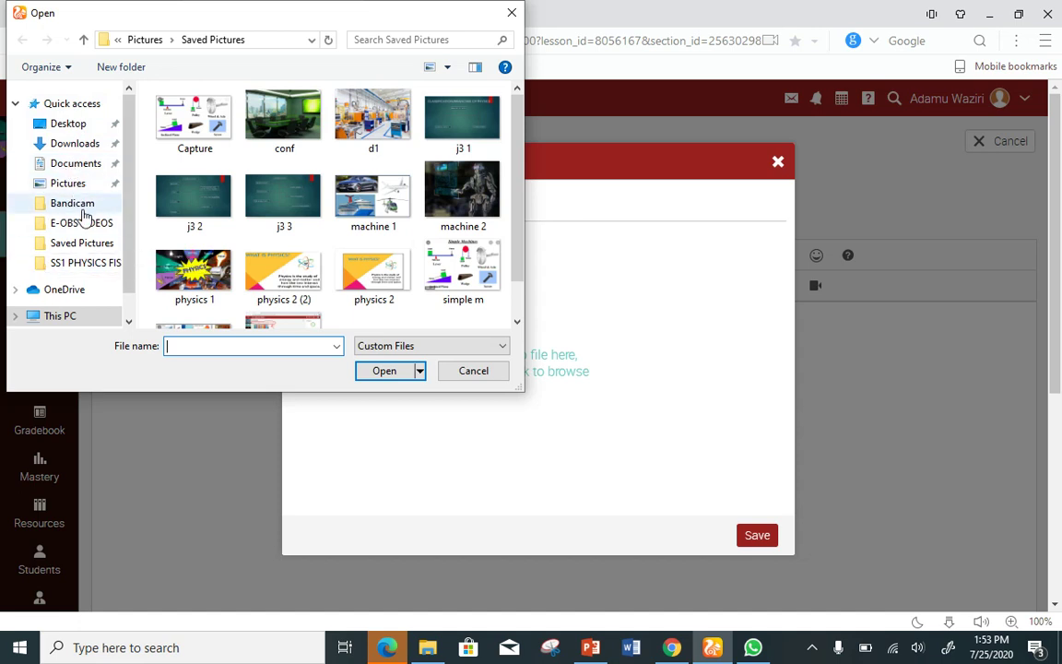
pyautogui.click(197, 264)
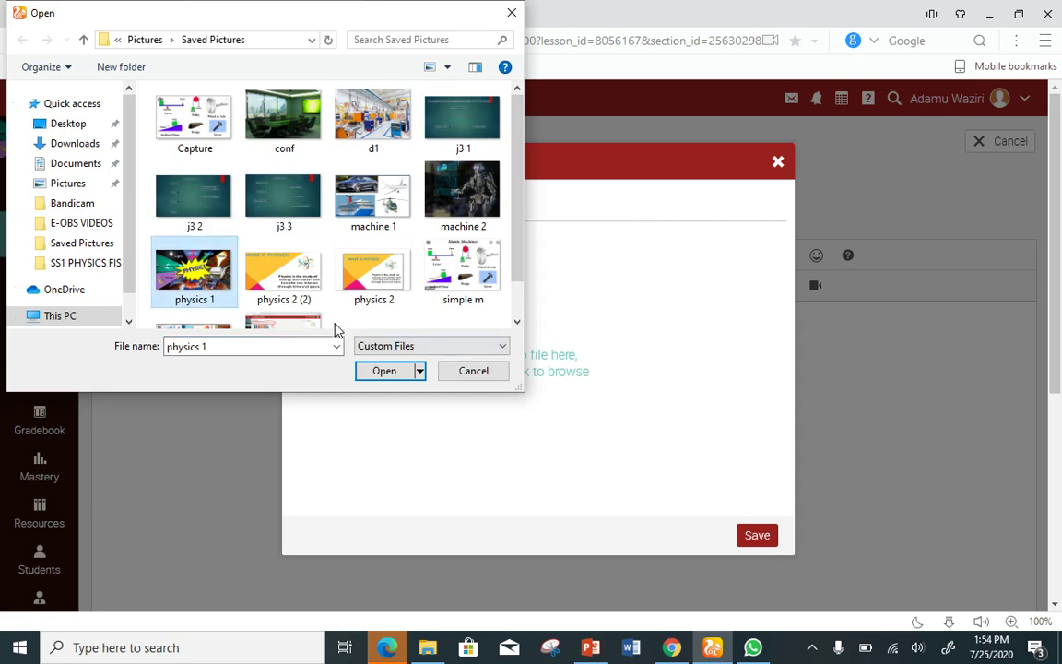
pyautogui.click(367, 369)
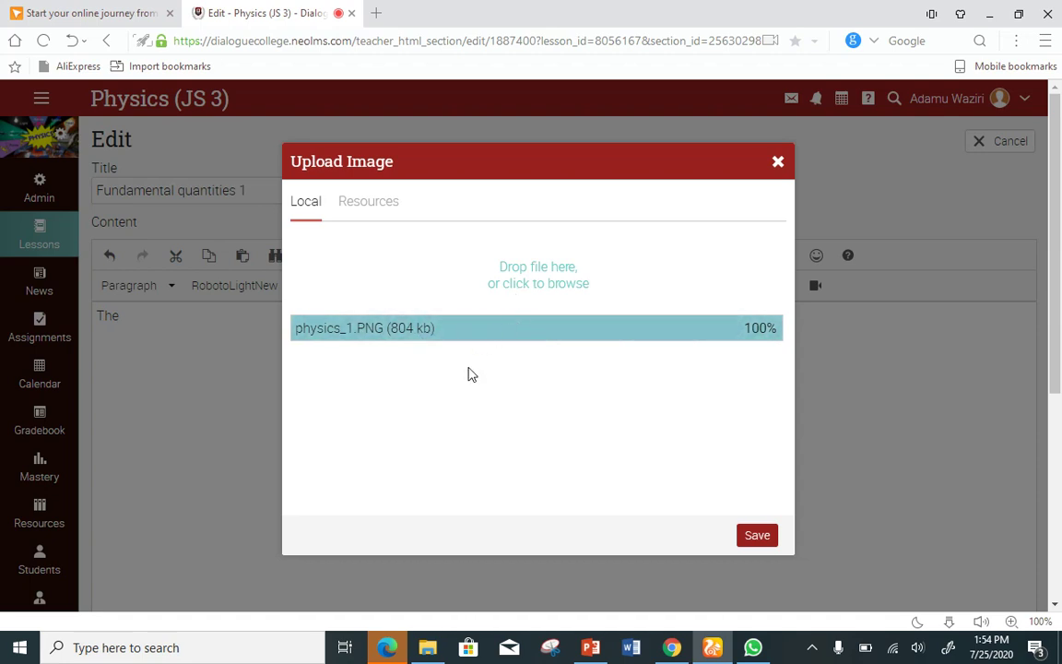
pyautogui.click(756, 533)
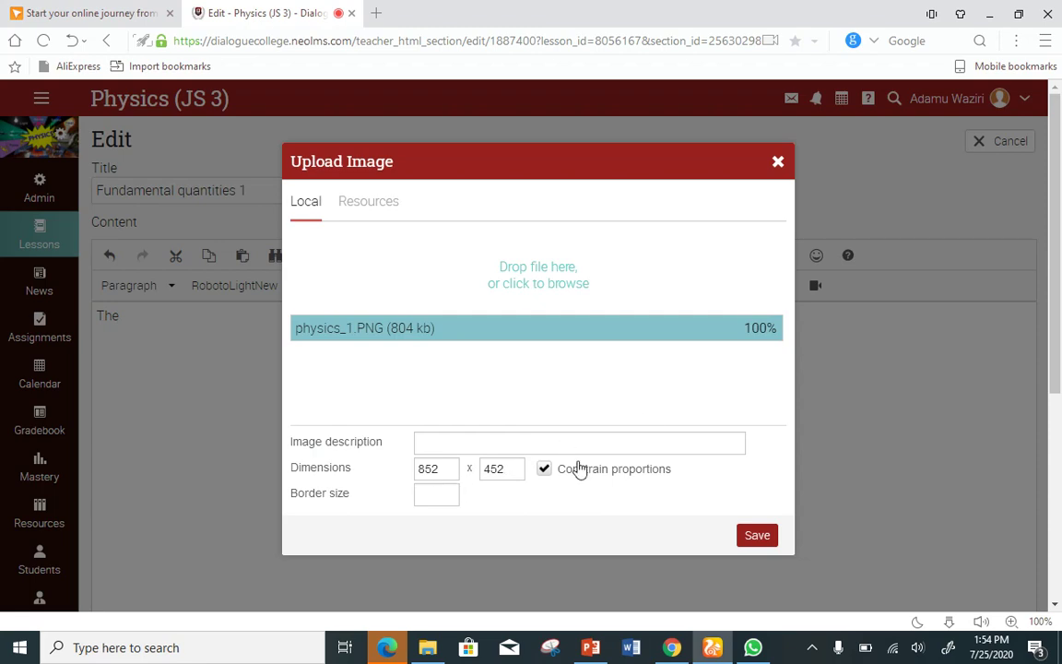
pyautogui.click(757, 536)
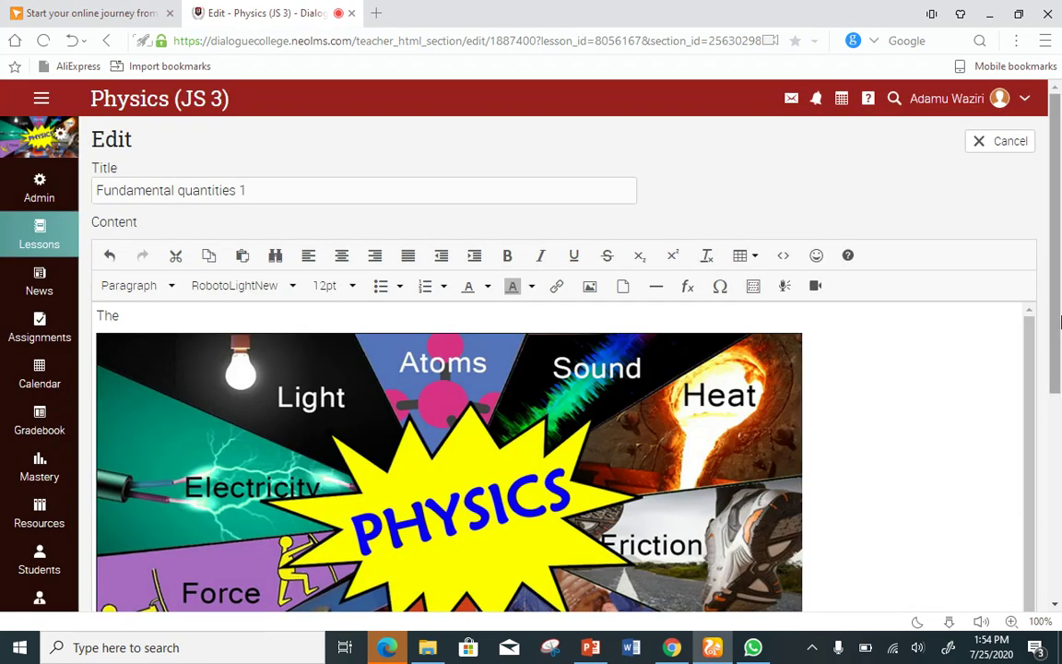
pyautogui.moveTo(1060, 321); pyautogui.dragTo(1060, 410)
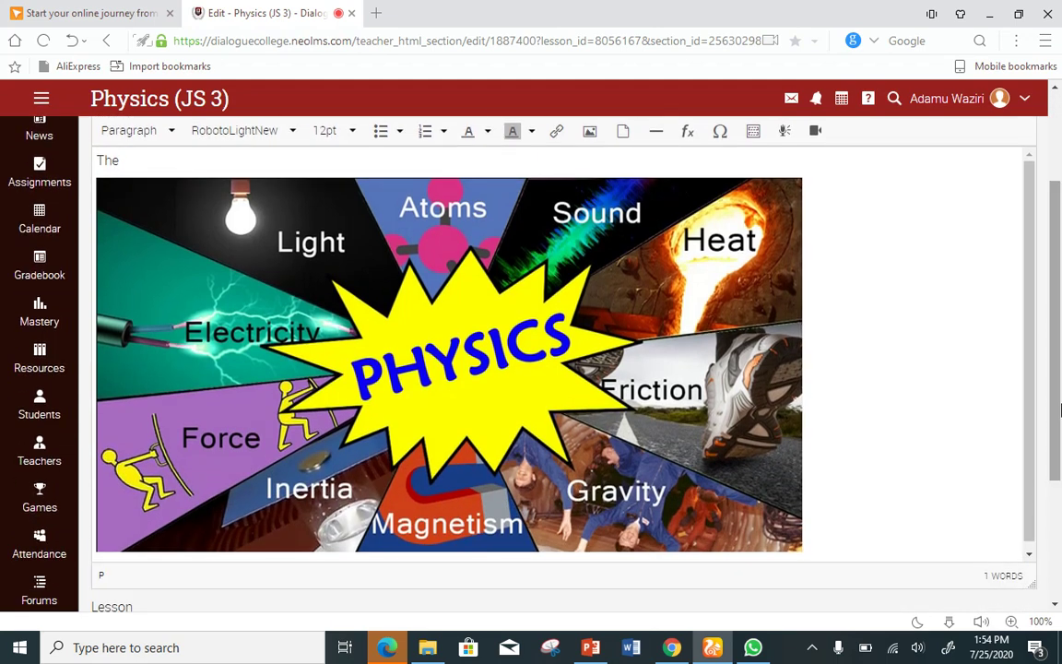
pyautogui.click(687, 359)
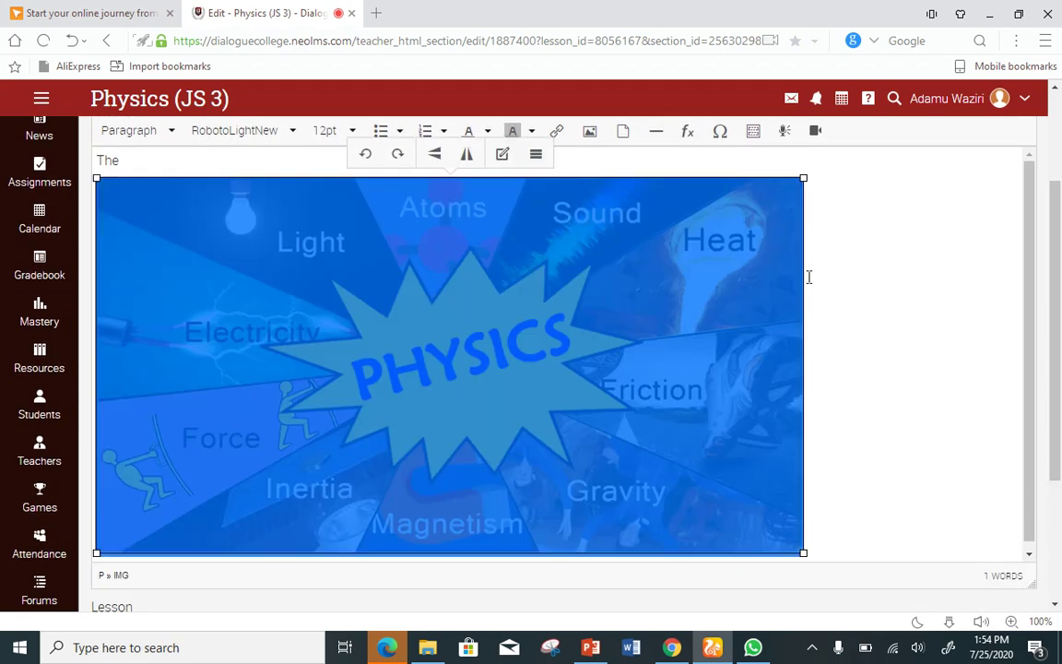
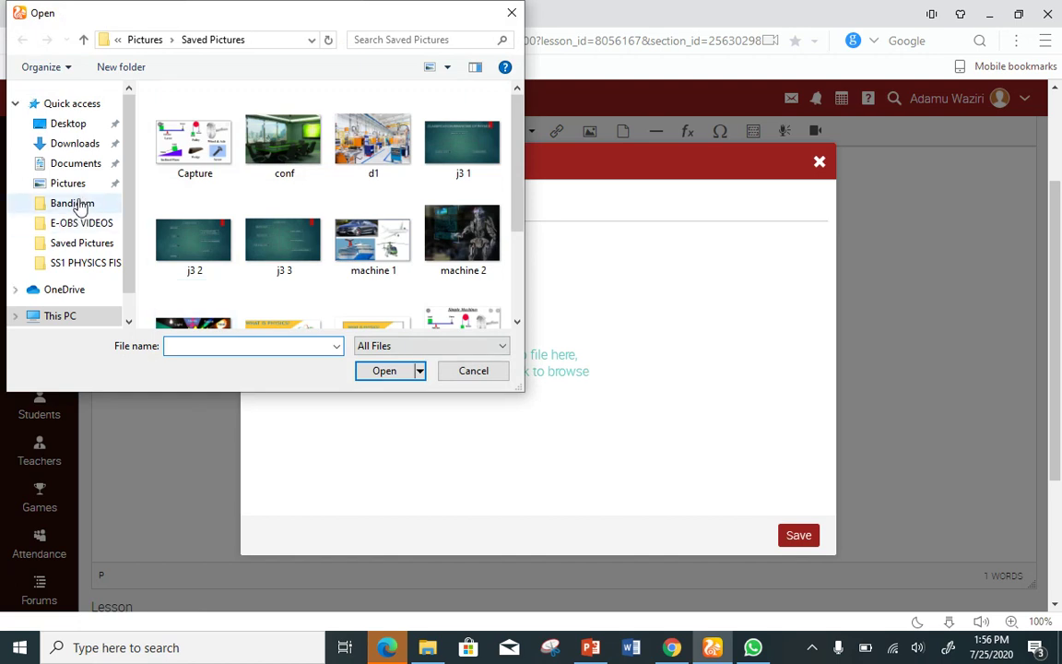
pyautogui.click(73, 202)
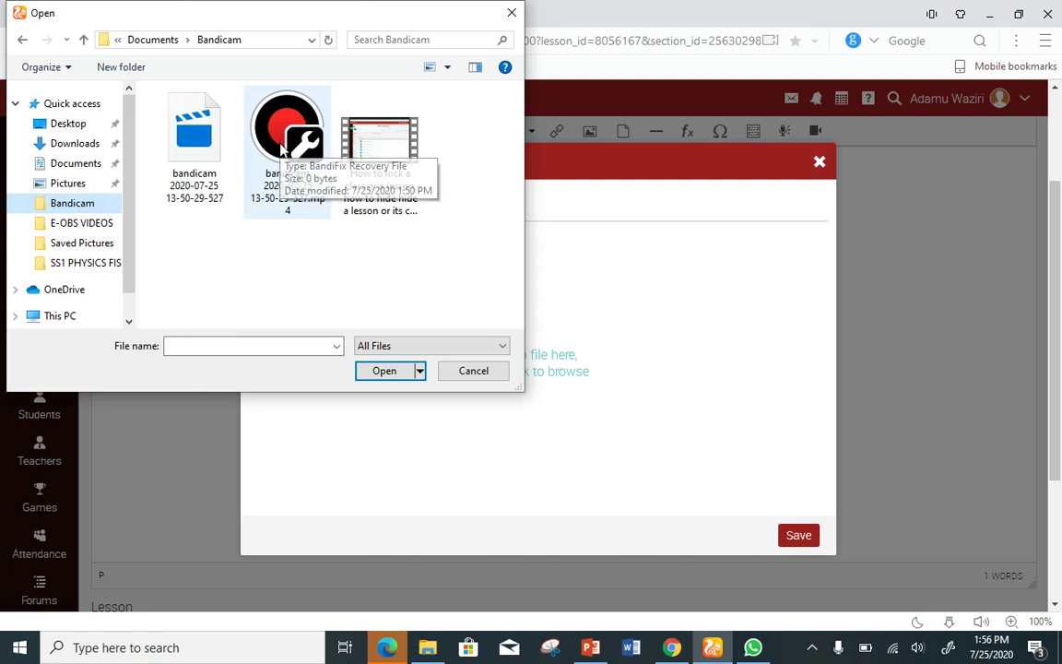
pyautogui.click(208, 165)
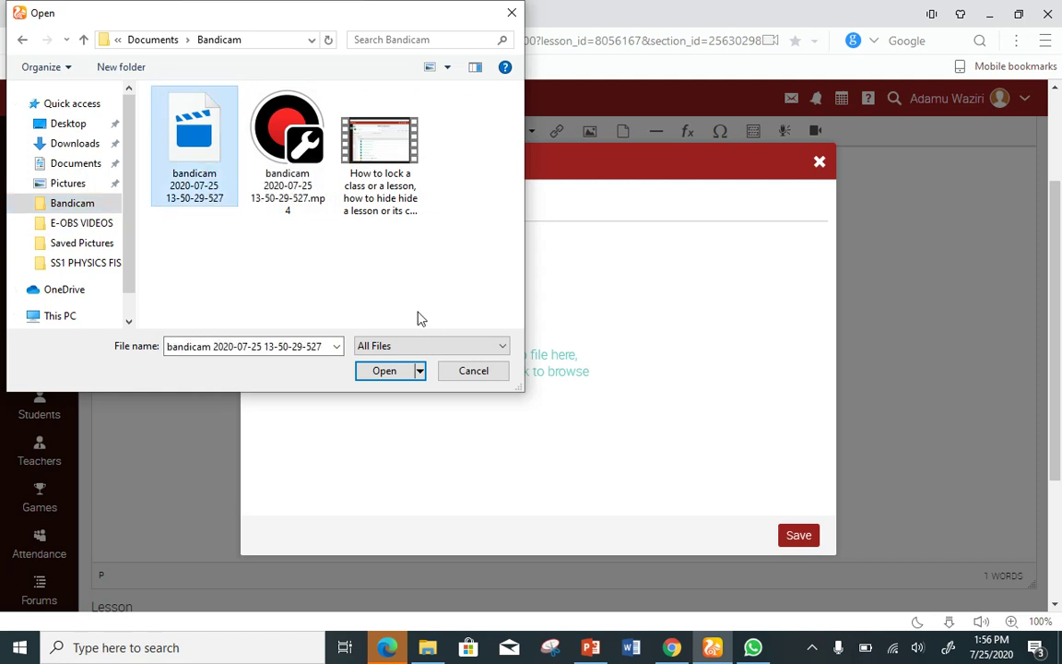
pyautogui.click(385, 372)
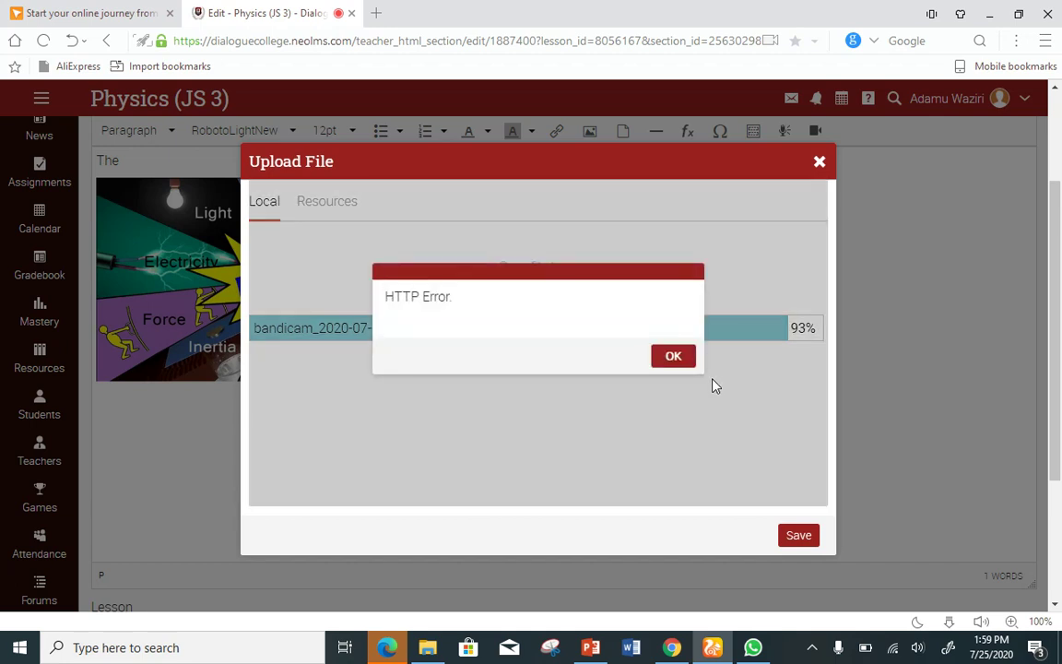
pyautogui.click(672, 357)
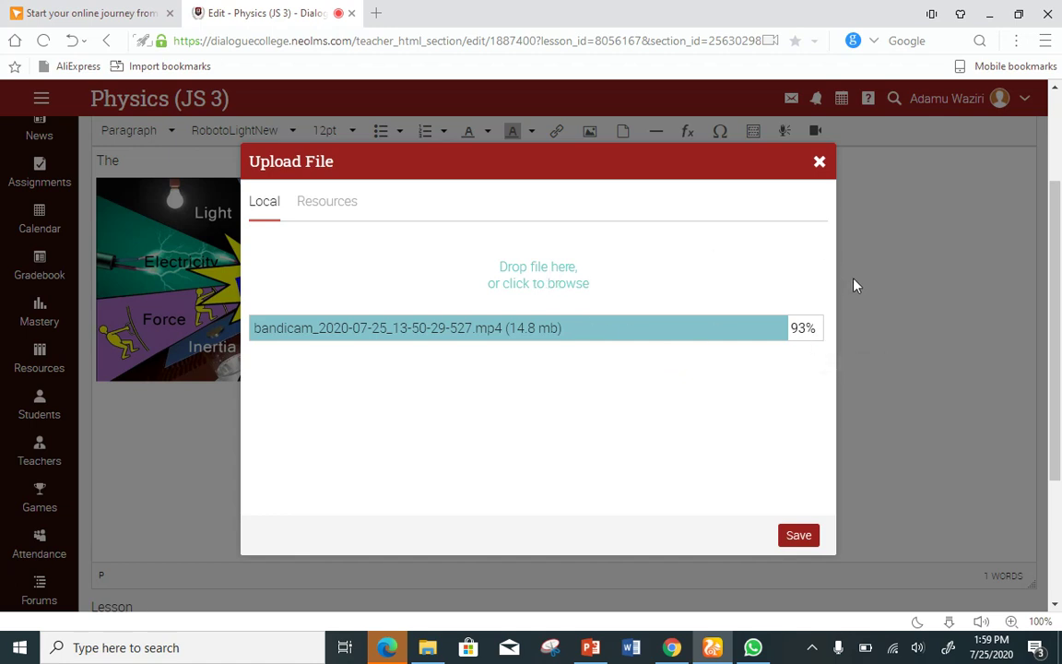
pyautogui.click(820, 164)
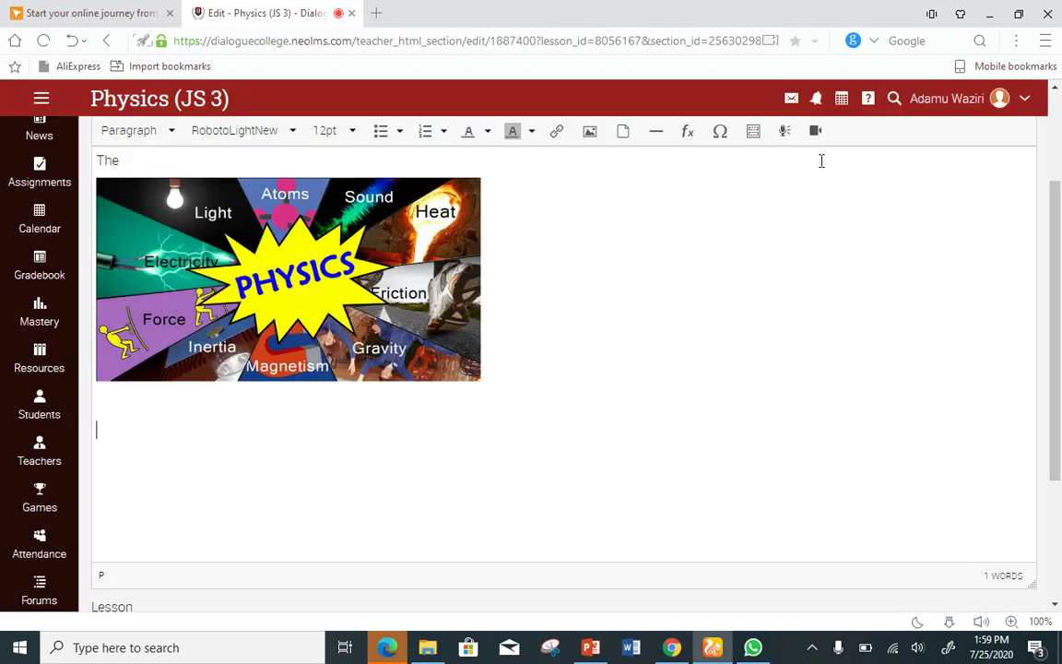
pyautogui.click(623, 132)
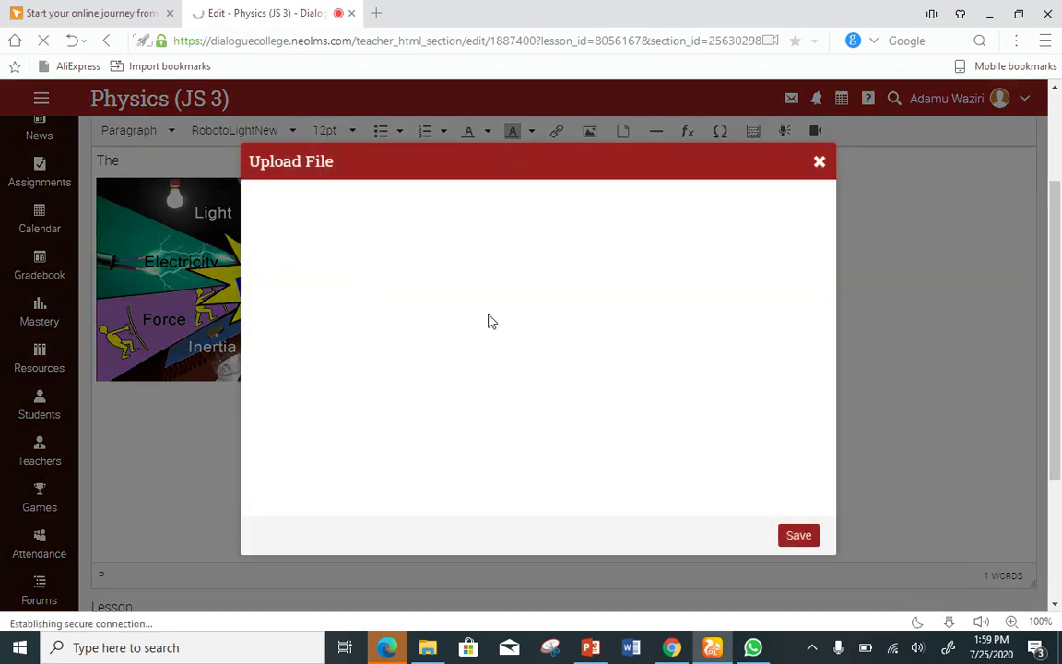
pyautogui.click(544, 355)
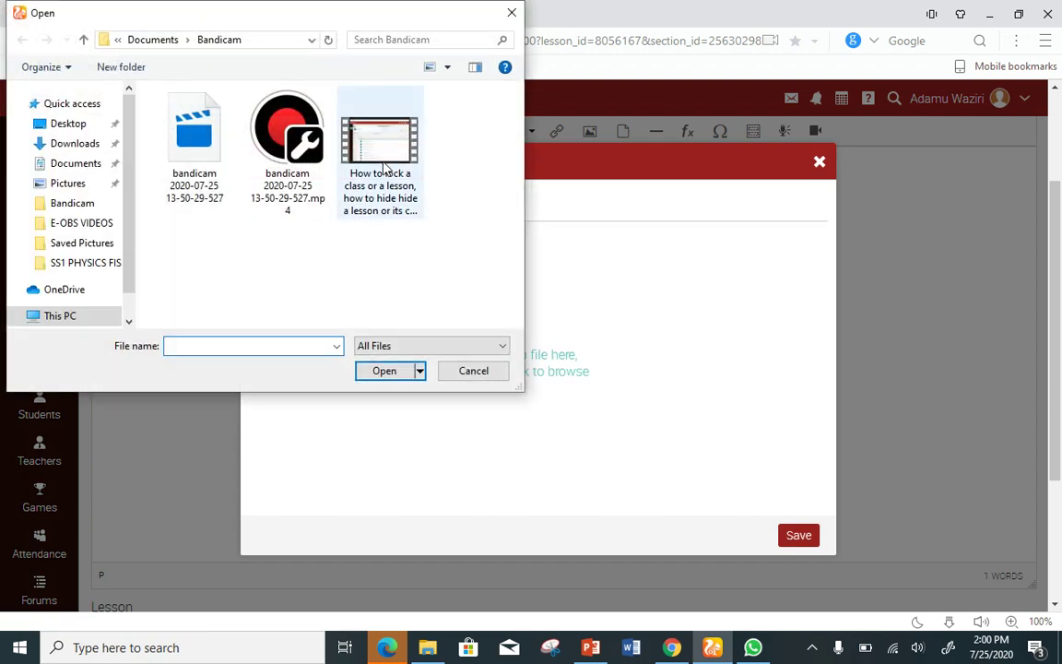
pyautogui.click(92, 223)
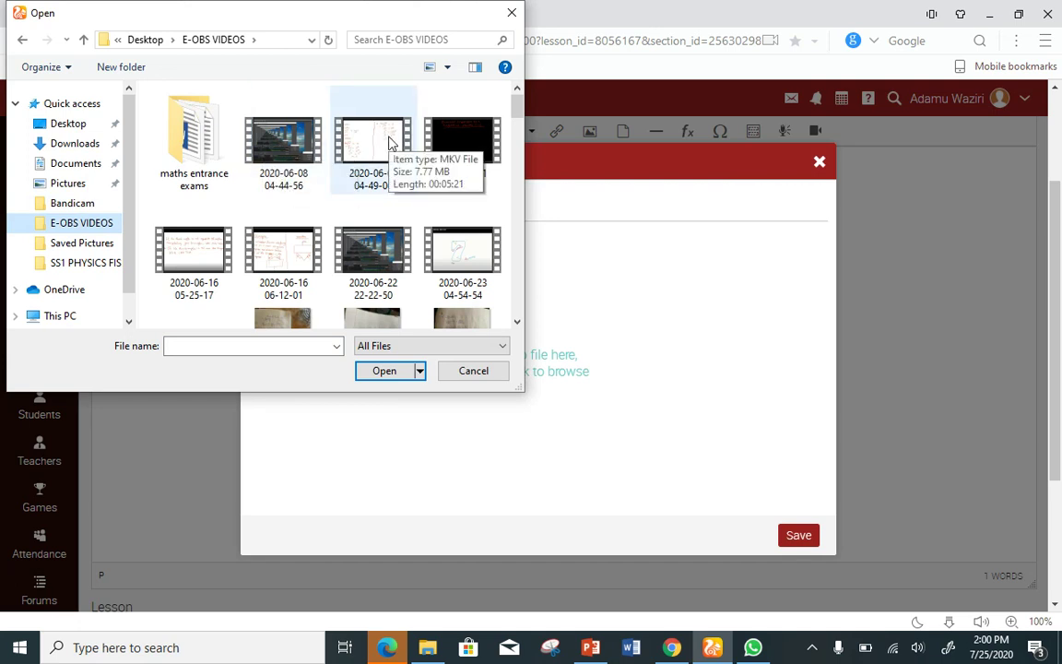
pyautogui.click(302, 150)
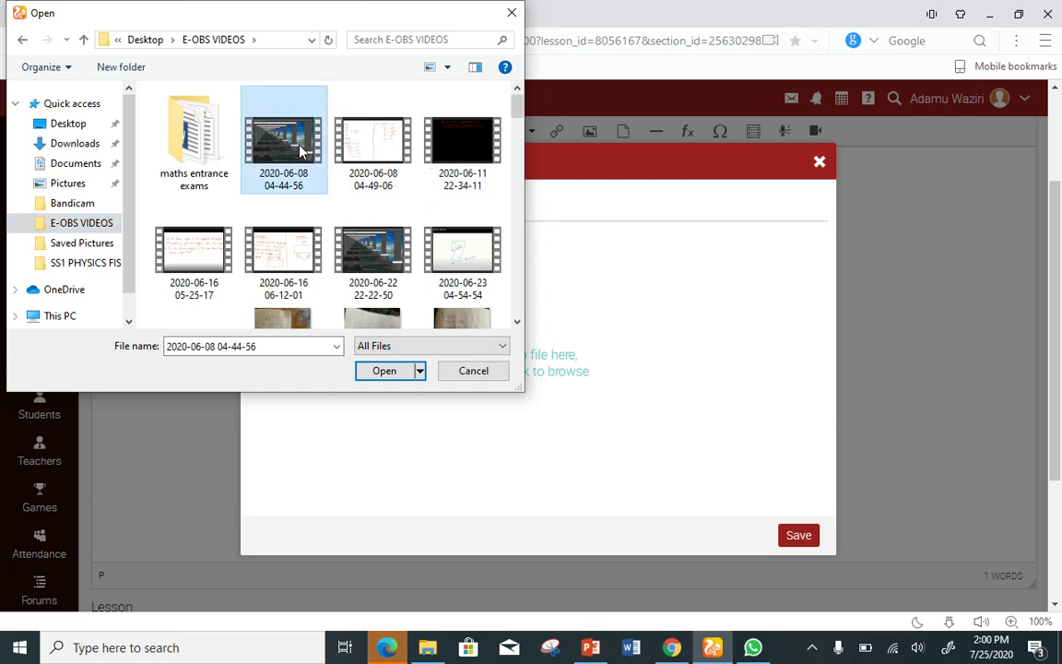
pyautogui.click(391, 374)
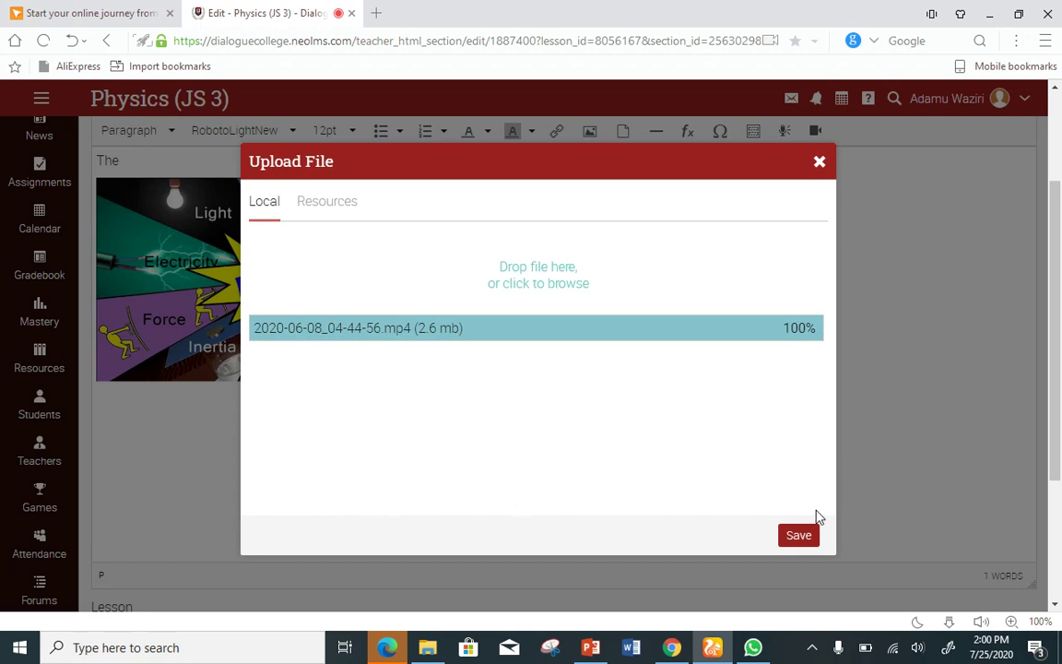
pyautogui.click(799, 535)
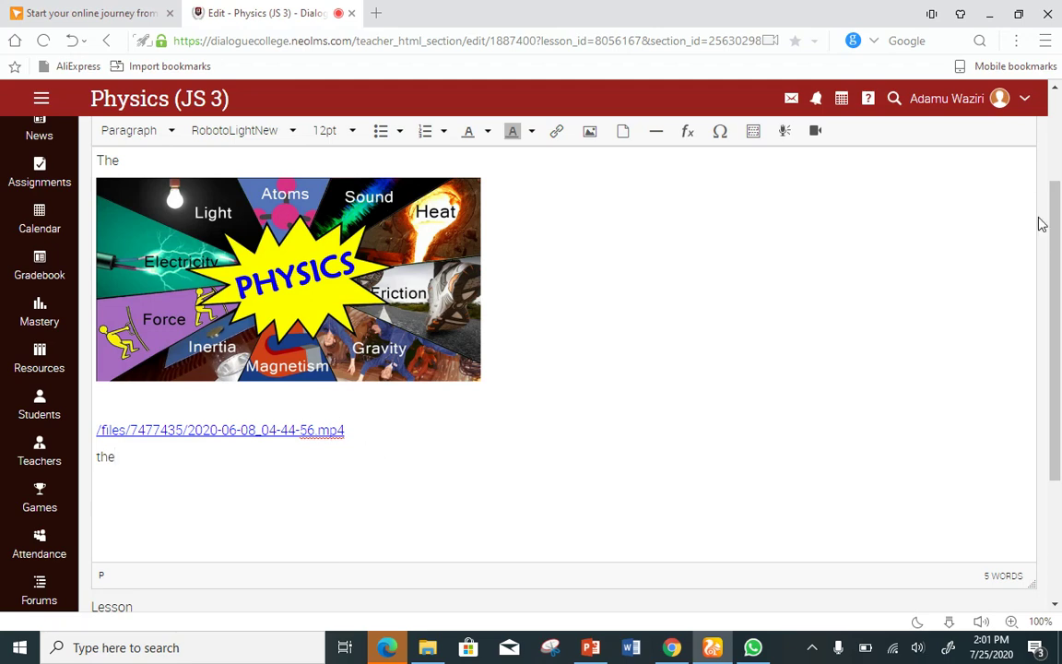
pyautogui.moveTo(1053, 294); pyautogui.dragTo(1037, 390)
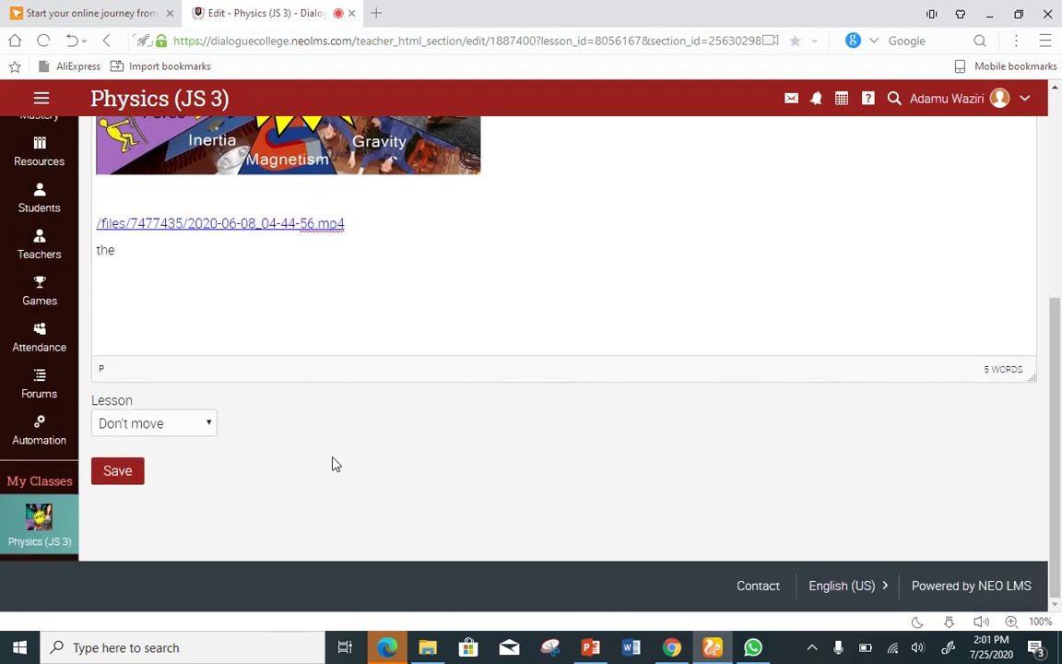
pyautogui.click(112, 473)
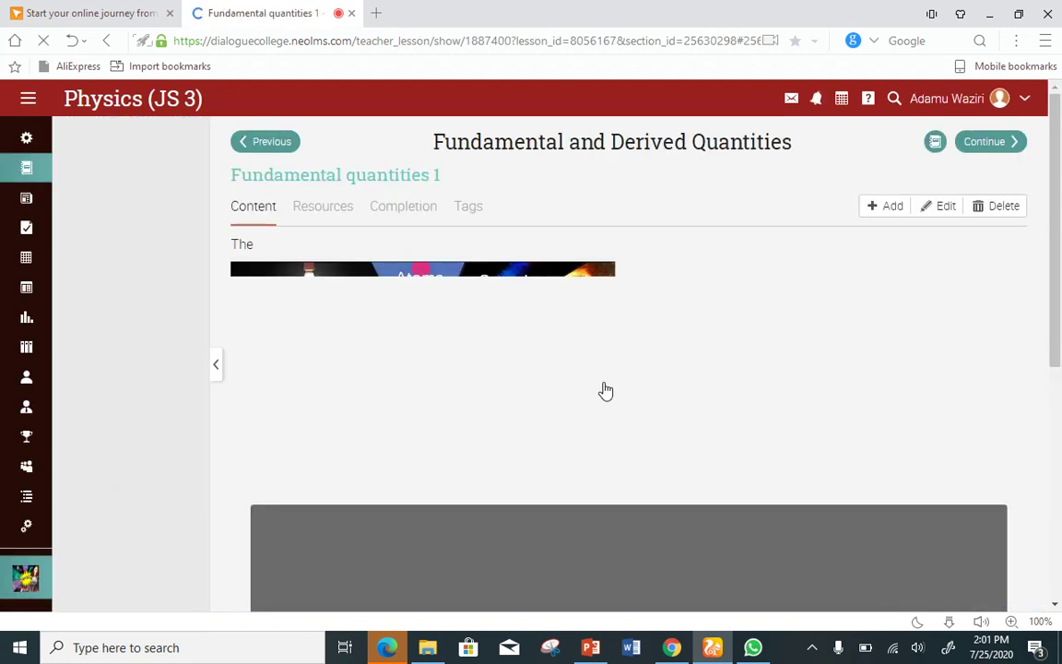
# Play the embedded video in the saved Fundamental quantities 1 section for a few seconds and pause it
pyautogui.moveTo(1057, 251); pyautogui.dragTo(1060, 415)
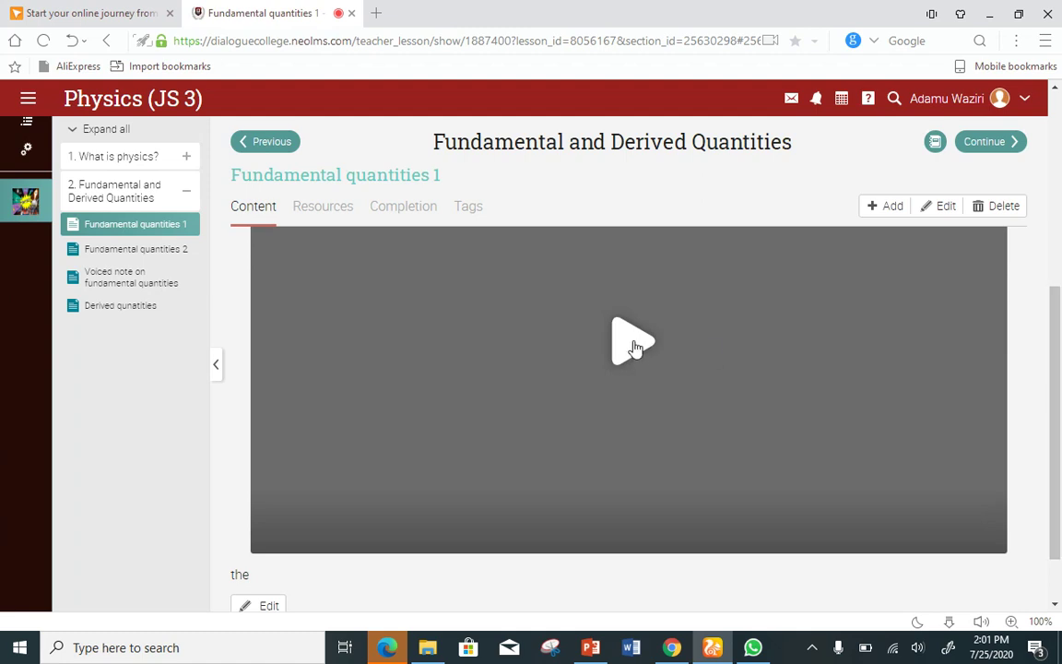
pyautogui.click(634, 347)
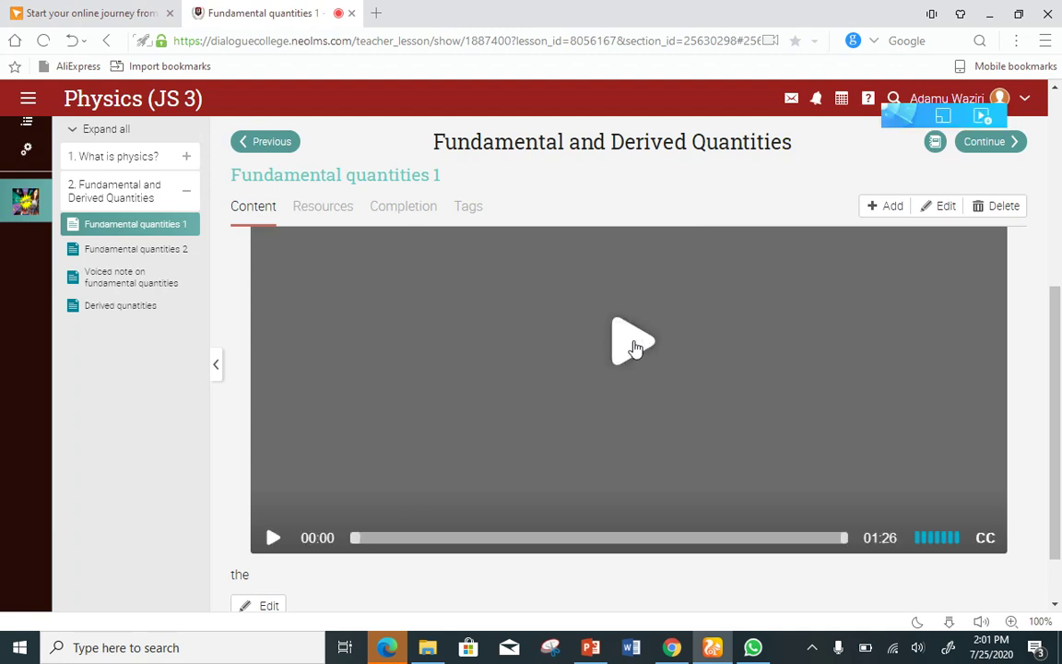
pyautogui.click(634, 348)
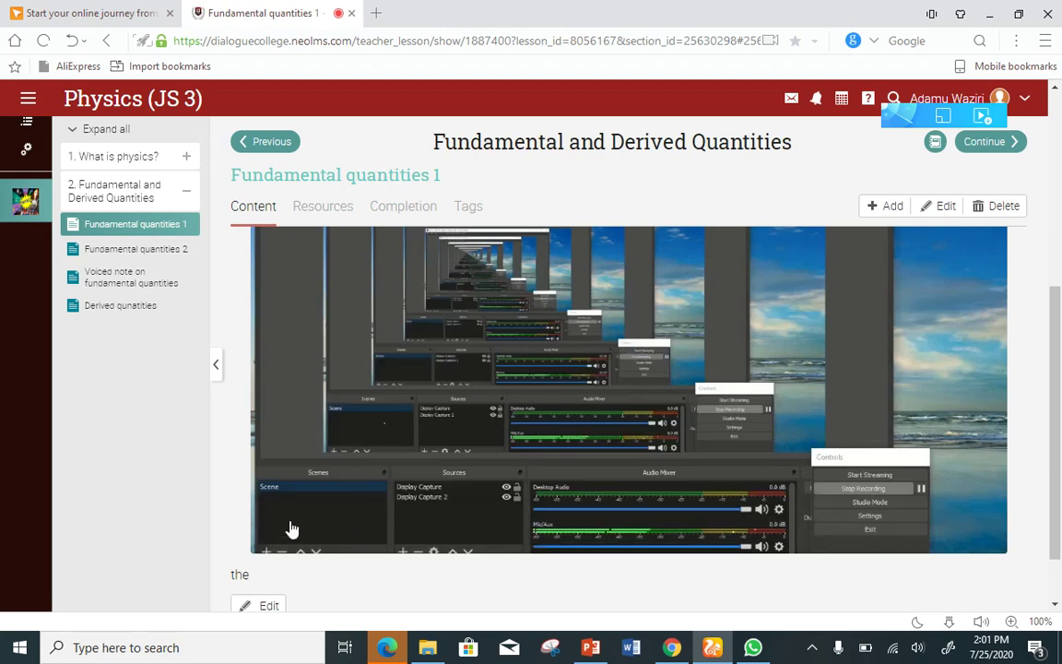
pyautogui.click(273, 542)
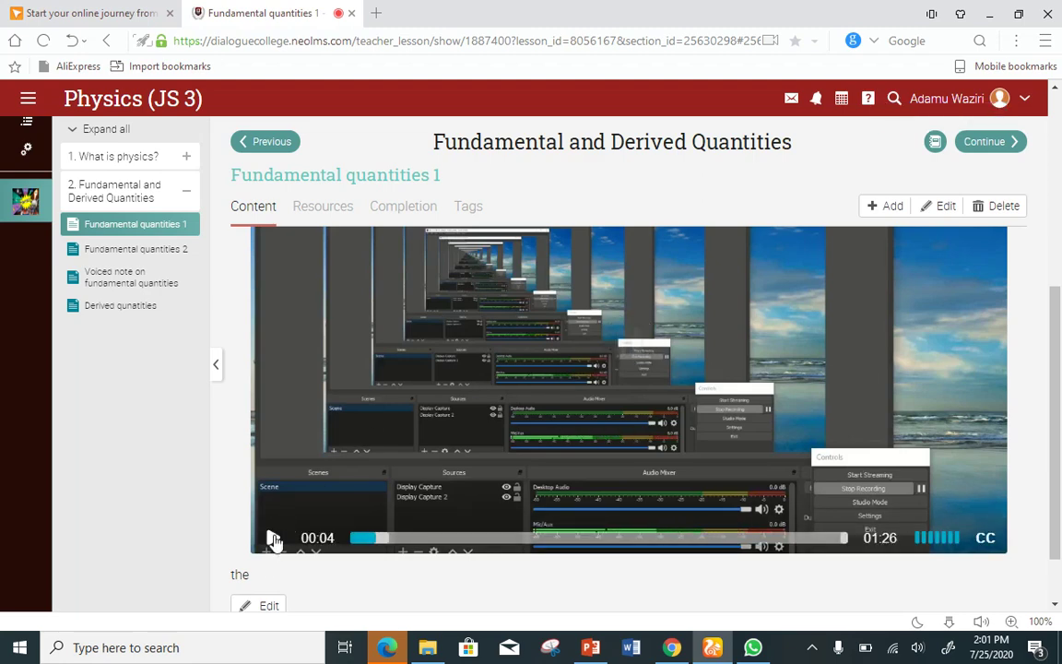